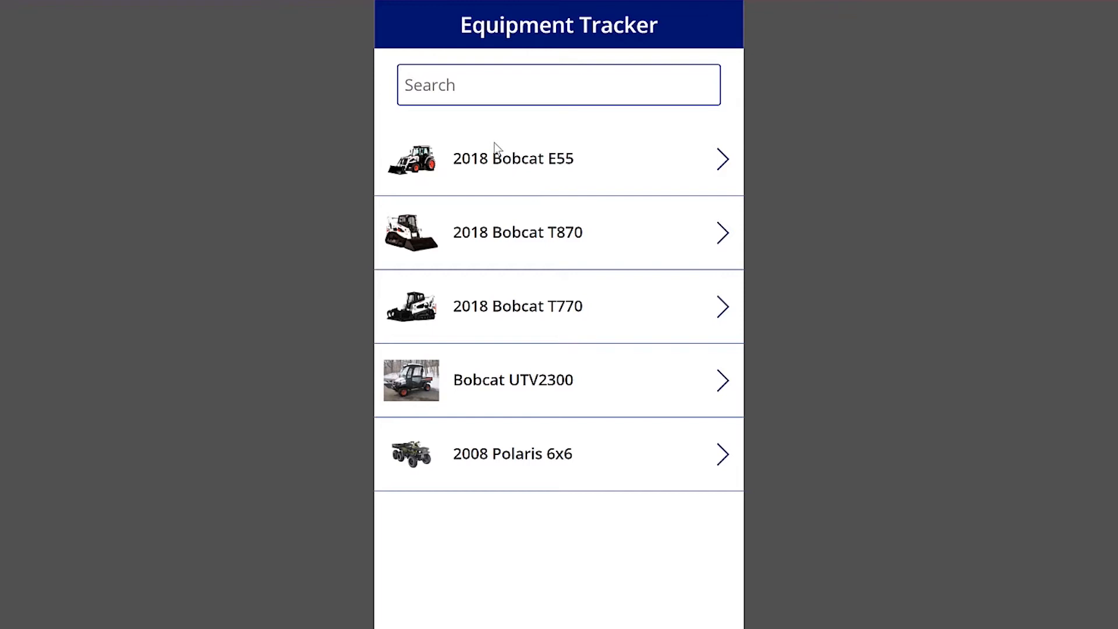
Review the 2018 Bobcat E55's details, maintenance records and maintenance requests, and return to the equipment list.
left_click(721, 163)
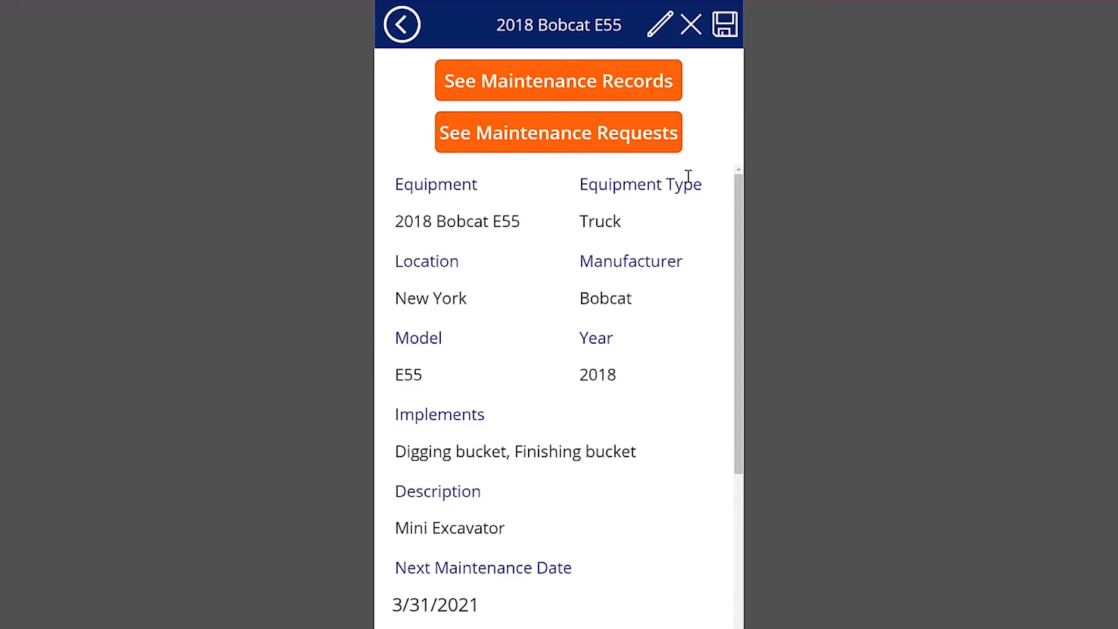
left_click(608, 89)
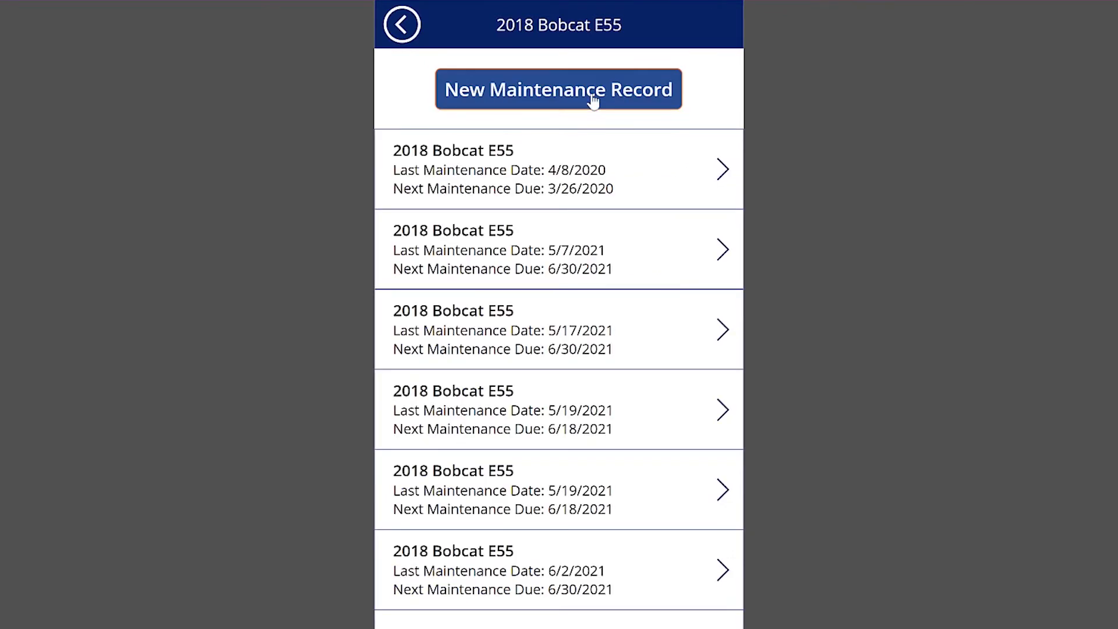
left_click(403, 26)
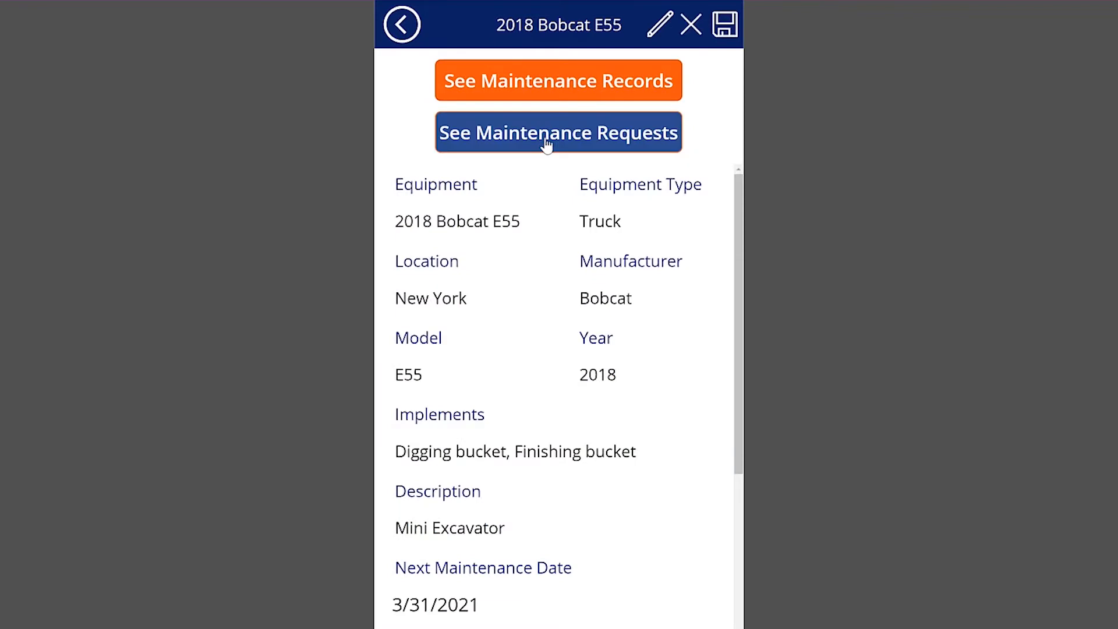
left_click(548, 146)
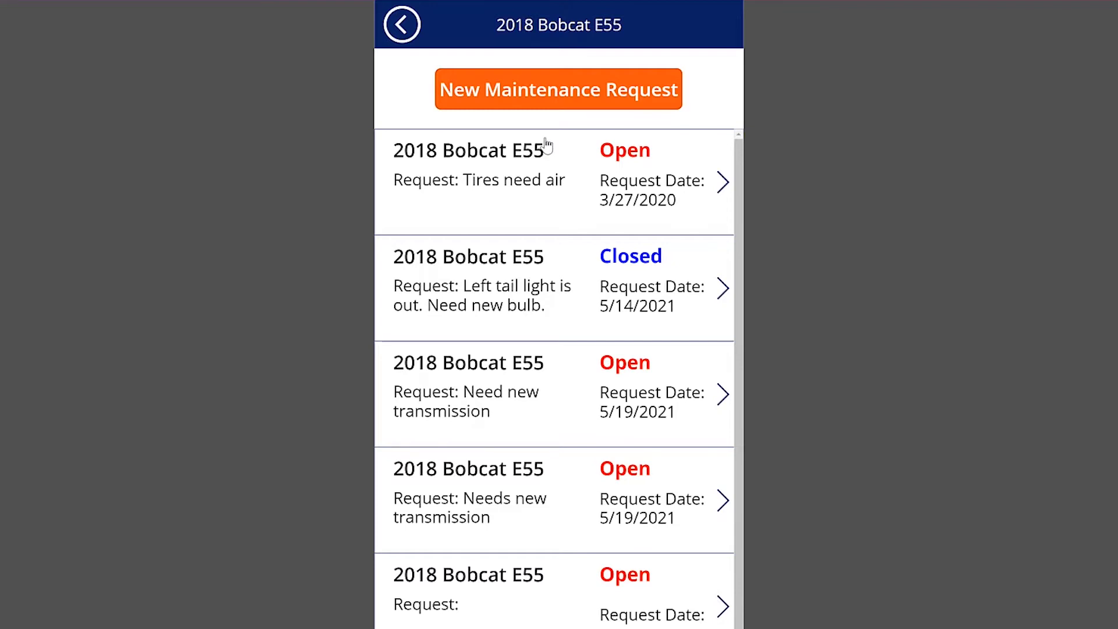
left_click(402, 24)
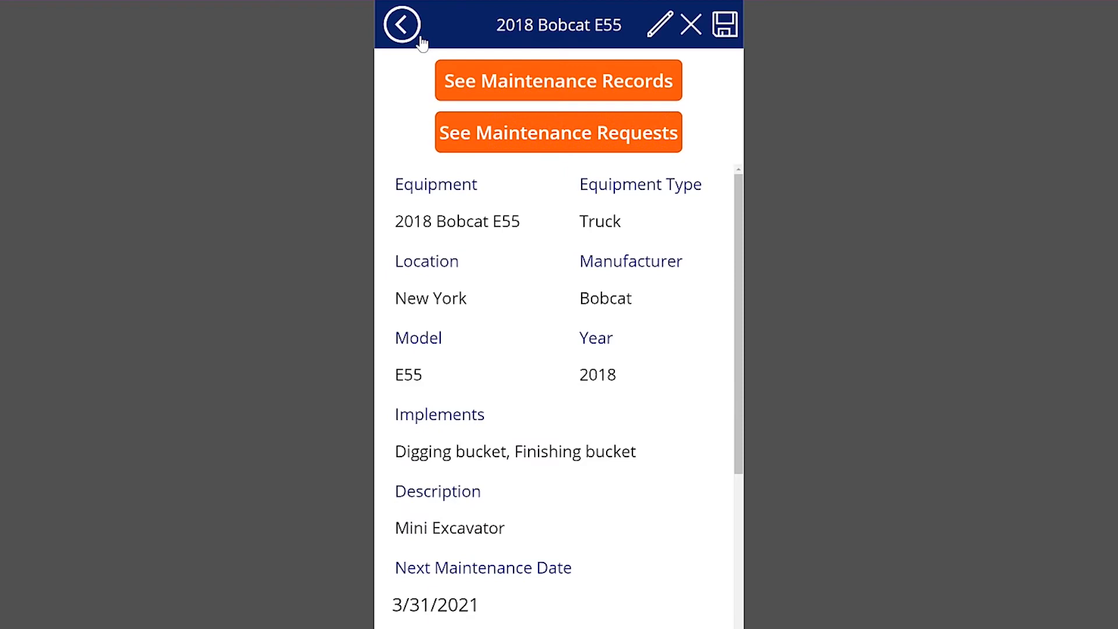
left_click(408, 32)
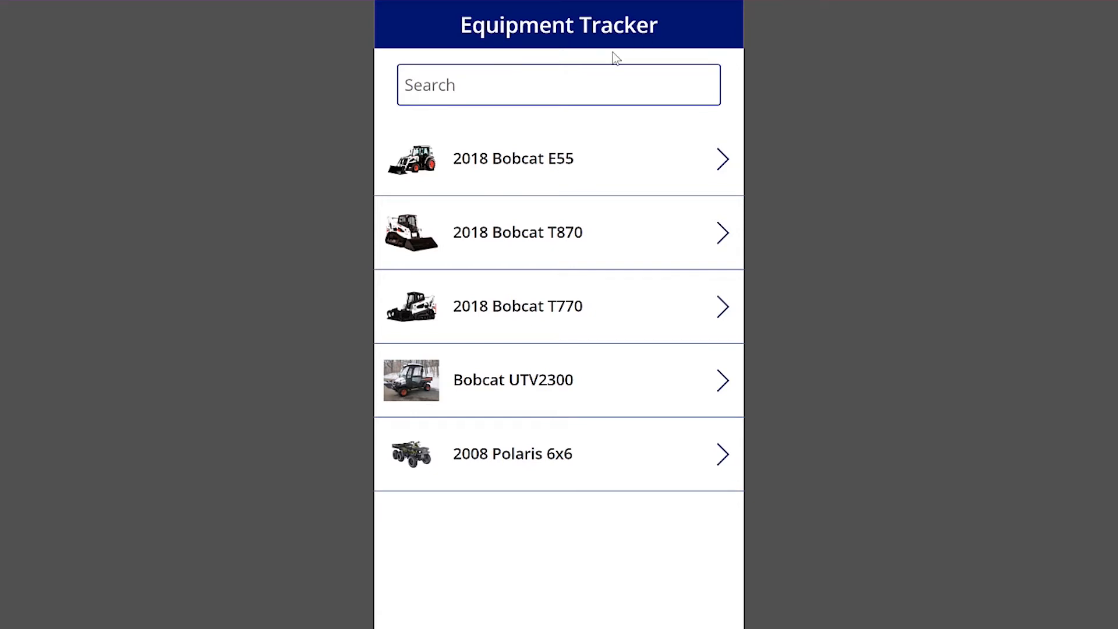
Search the equipment list for "e55" and open the 2018 Bobcat E55.
left_click(586, 71)
type("e55")
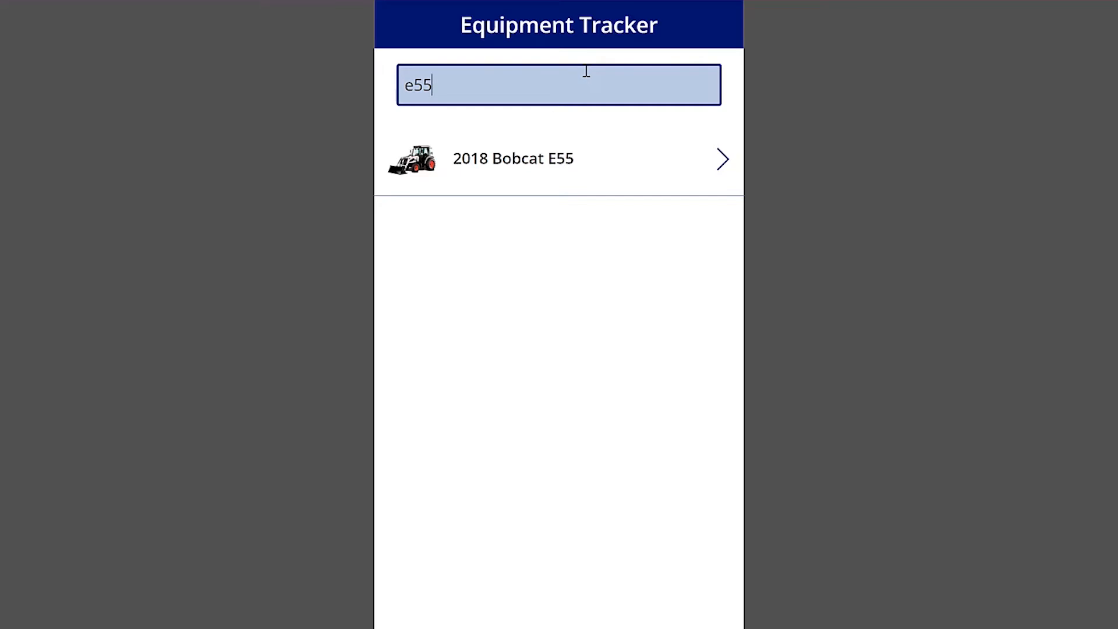
left_click(633, 156)
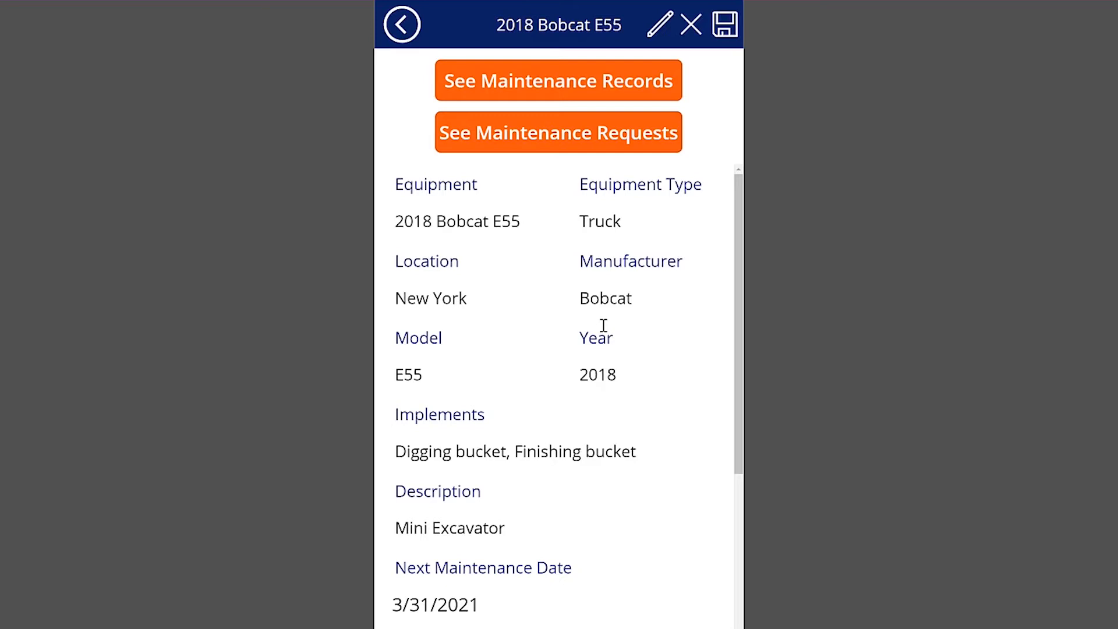
Change the 2018 Bobcat E55's location to Vermont and save the equipment details.
left_click(657, 27)
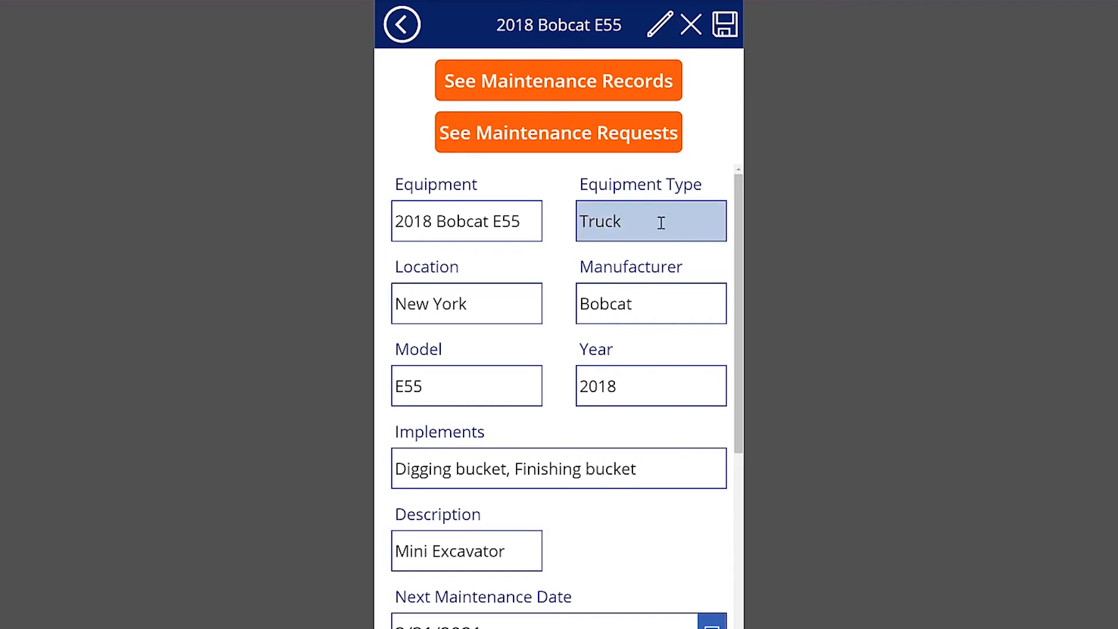
scroll(627, 373, "down", 1)
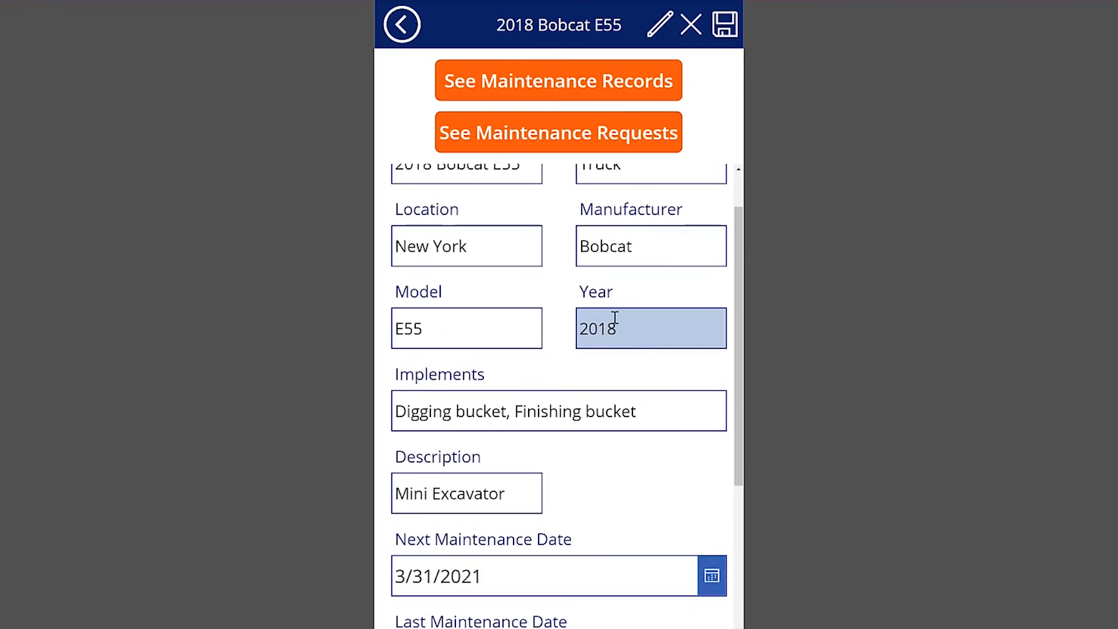
left_click_drag(496, 246, 382, 229)
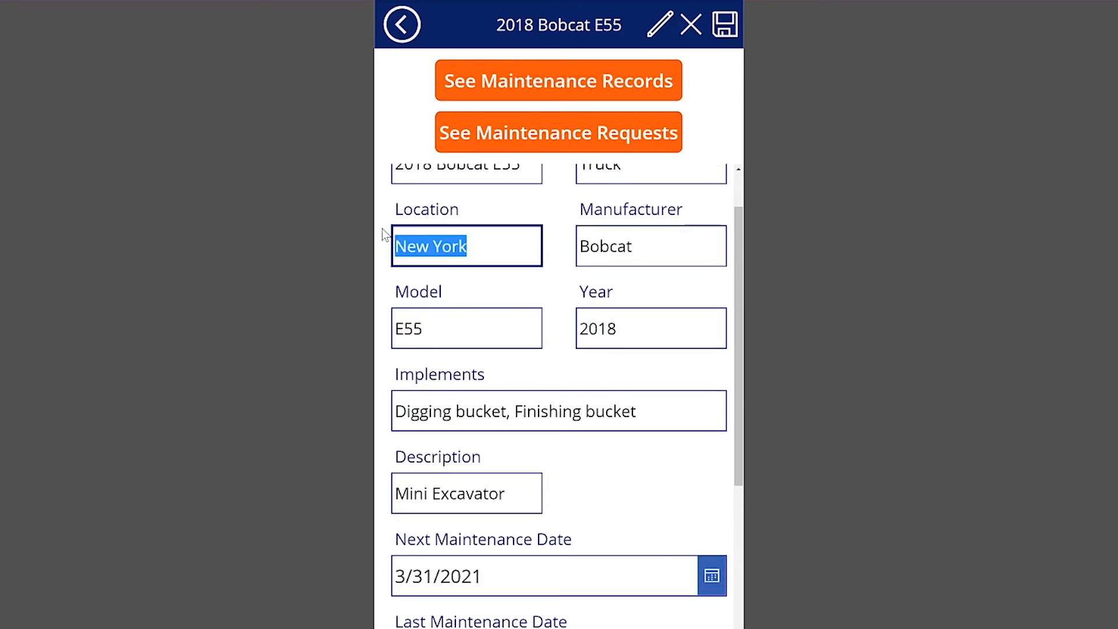
type("Vermont")
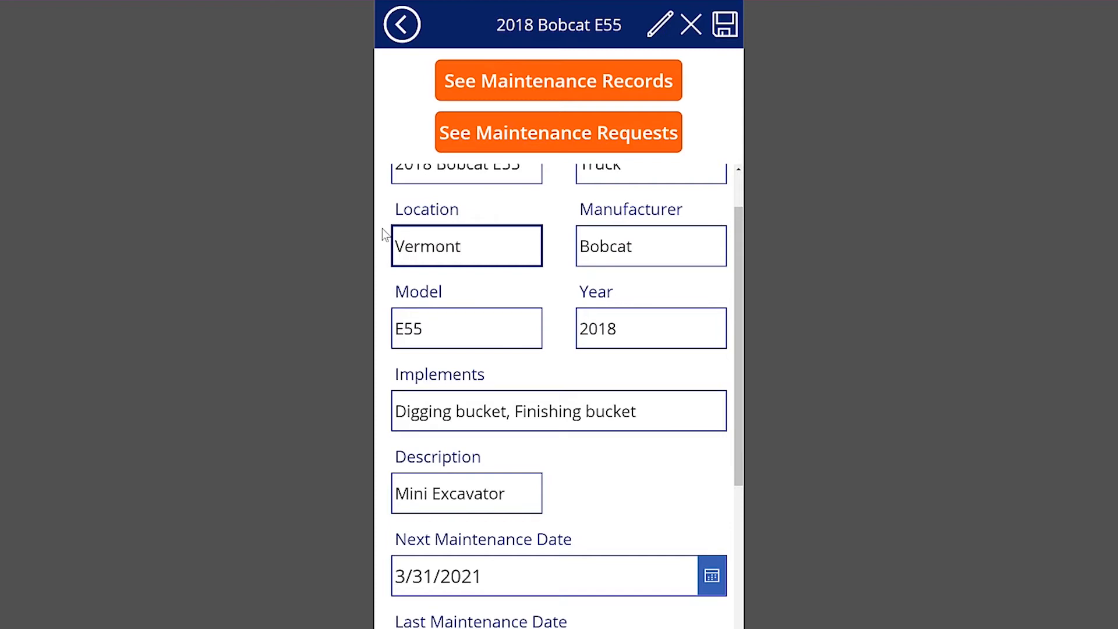
left_click(727, 34)
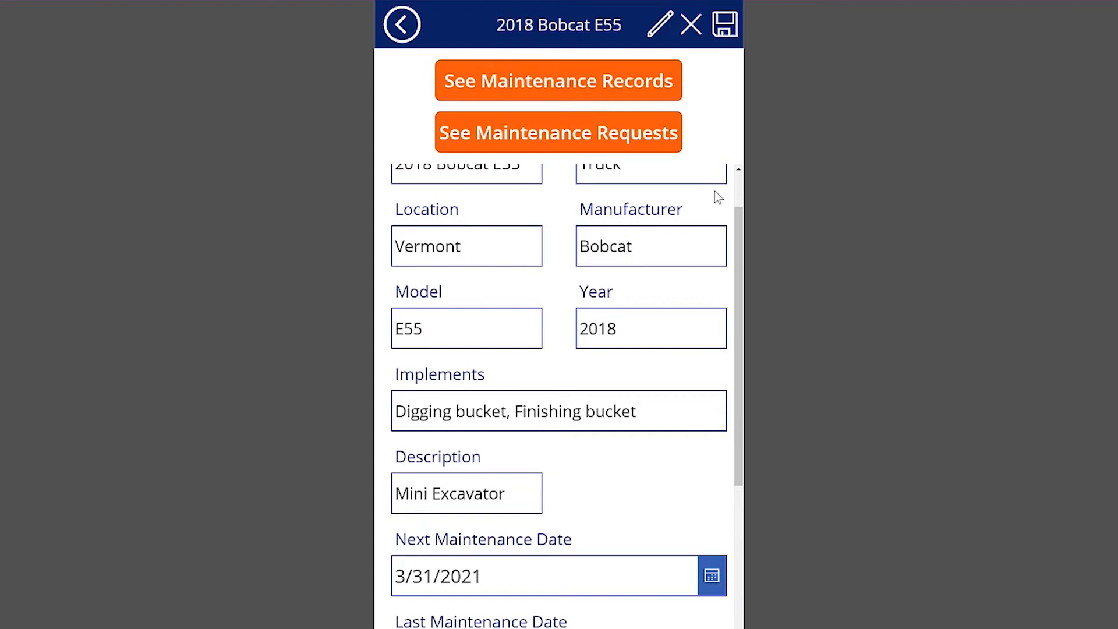
Set Grease to Needed in the 2018 Bobcat E55's maintenance record dated 4/8/2020, save it and return to the records list.
left_click(632, 93)
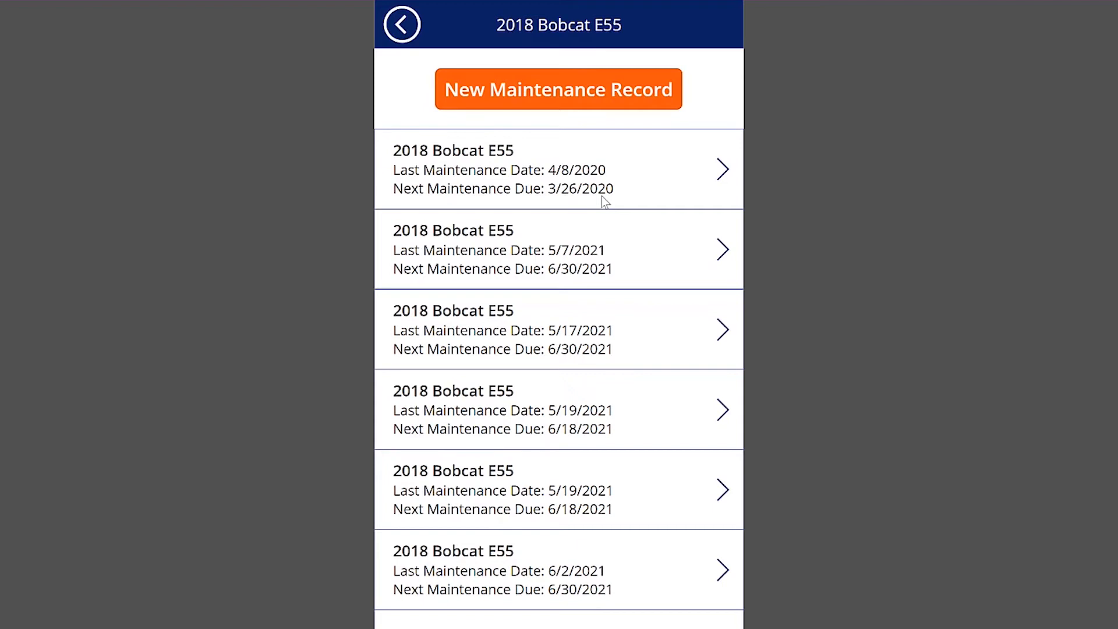
left_click(722, 169)
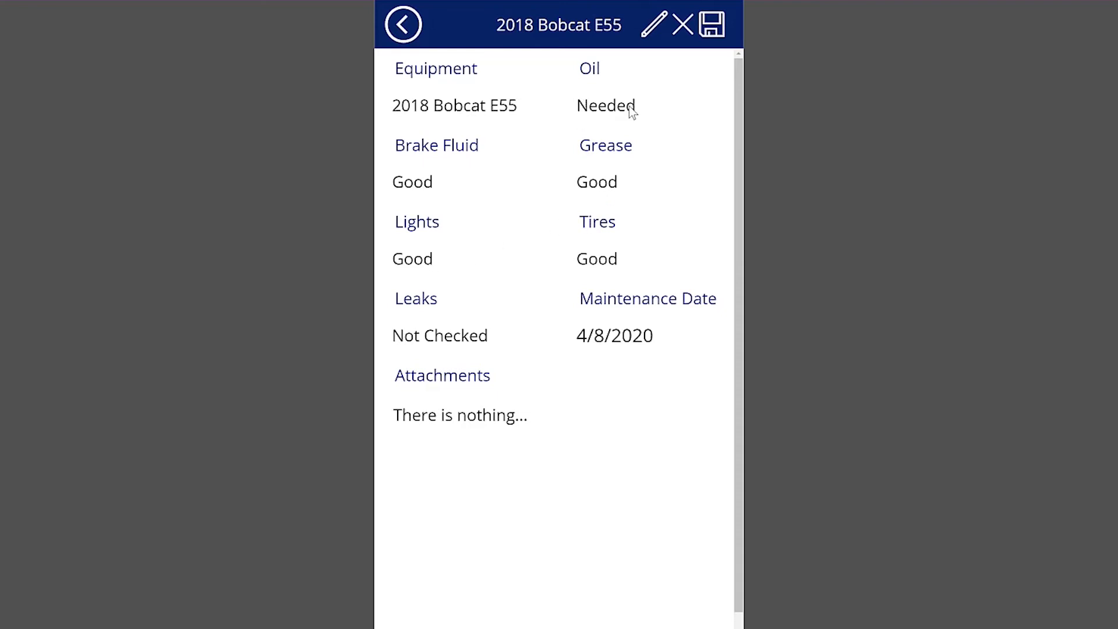
left_click(652, 27)
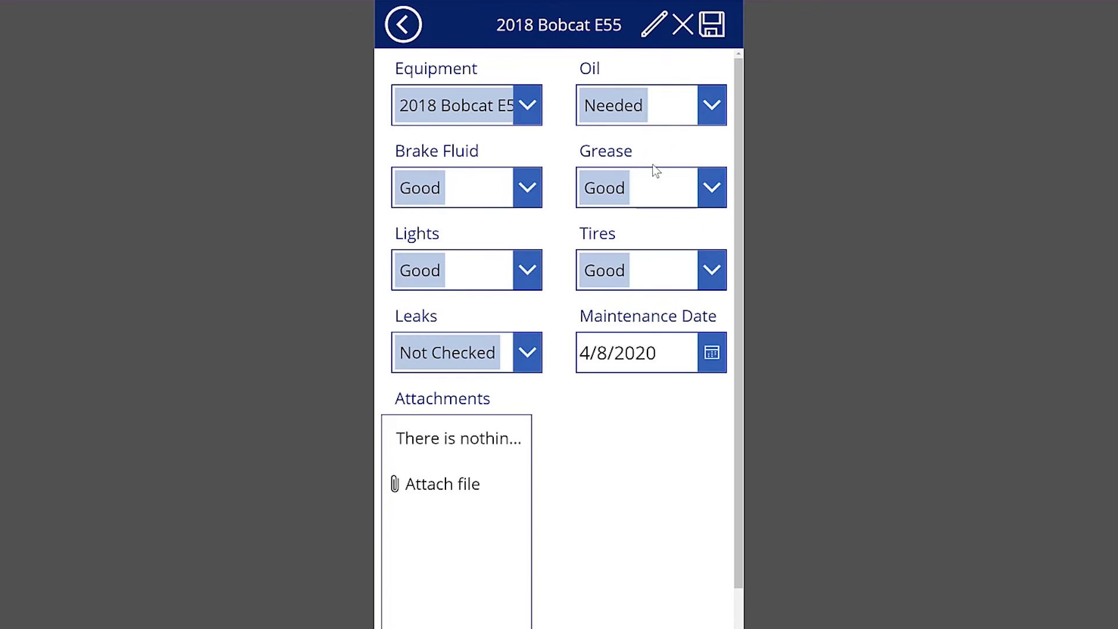
left_click(707, 194)
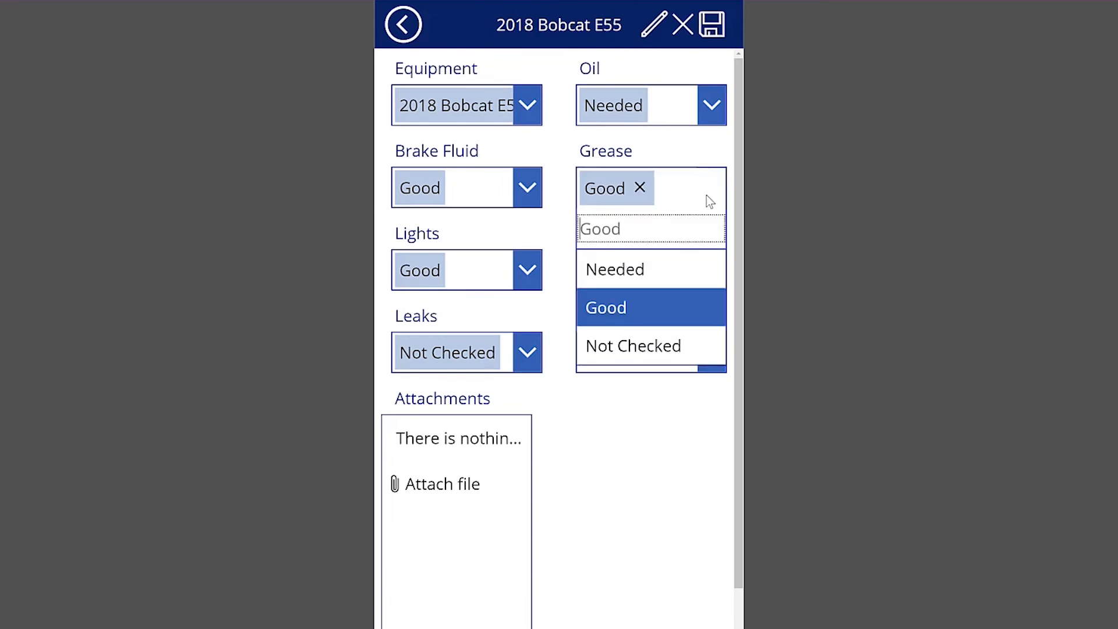
left_click(646, 268)
left_click(716, 33)
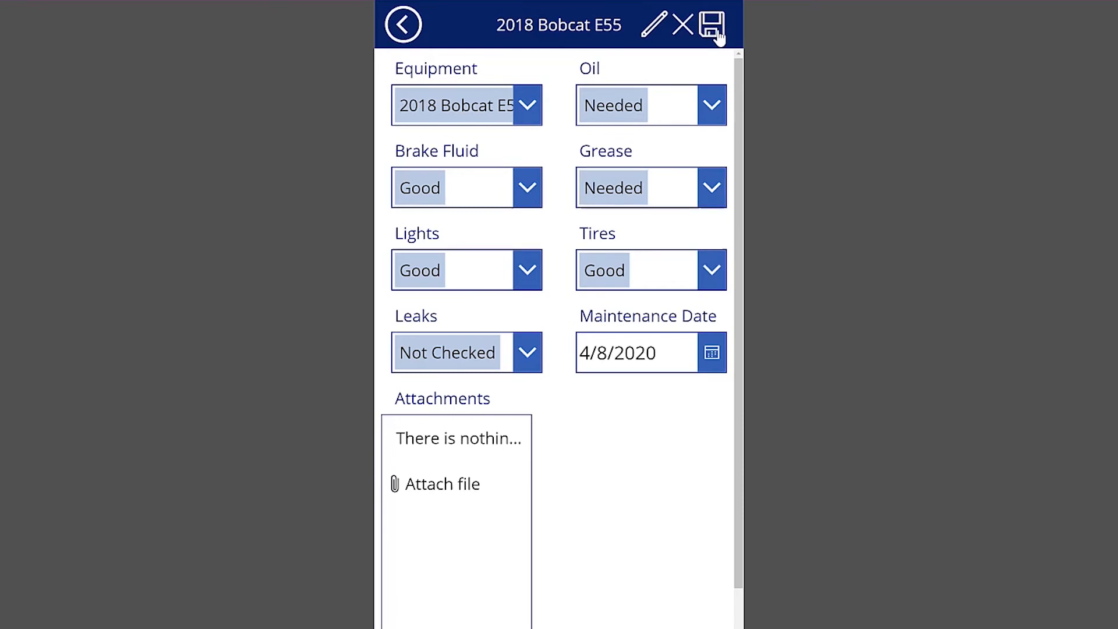
left_click(413, 29)
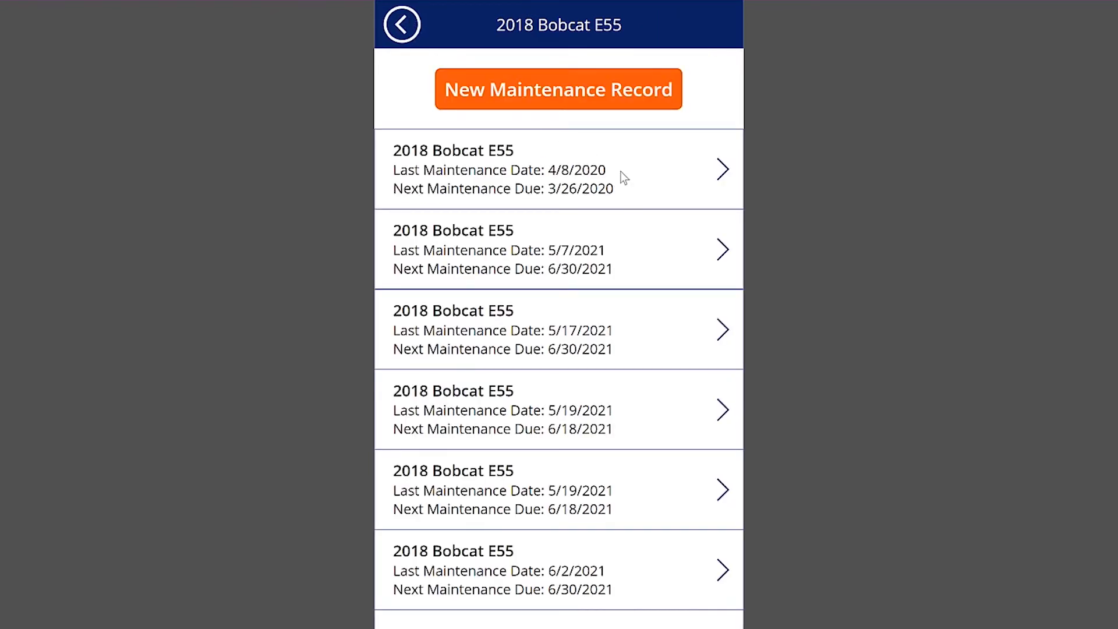
Start a new maintenance record for the 2018 Bobcat E55 with Oil and Brake Fluid set to Good and Grease to Needed.
left_click(604, 109)
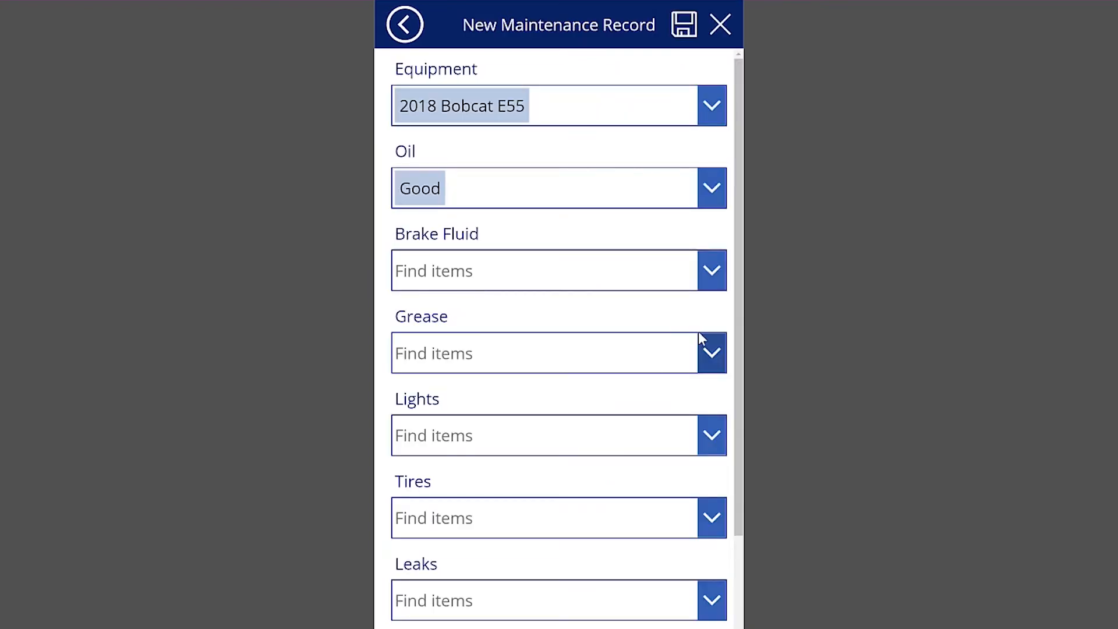
left_click(720, 273)
left_click(543, 351)
left_click(522, 349)
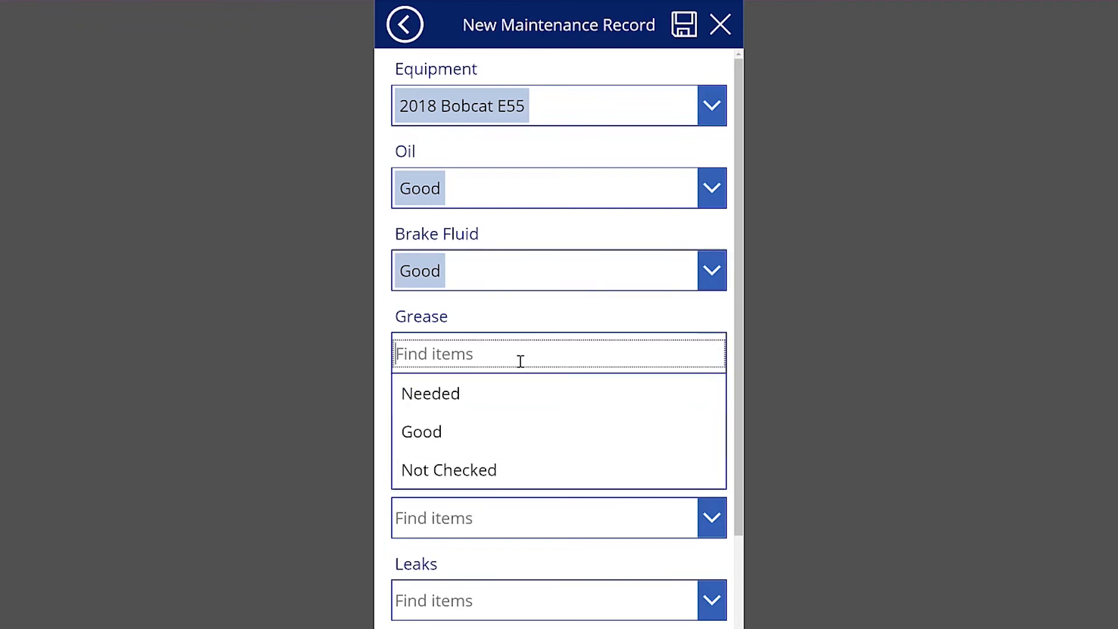
left_click(412, 392)
Set Lights to Not Checked and Tires to Good in the new maintenance record, and save it.
left_click(474, 447)
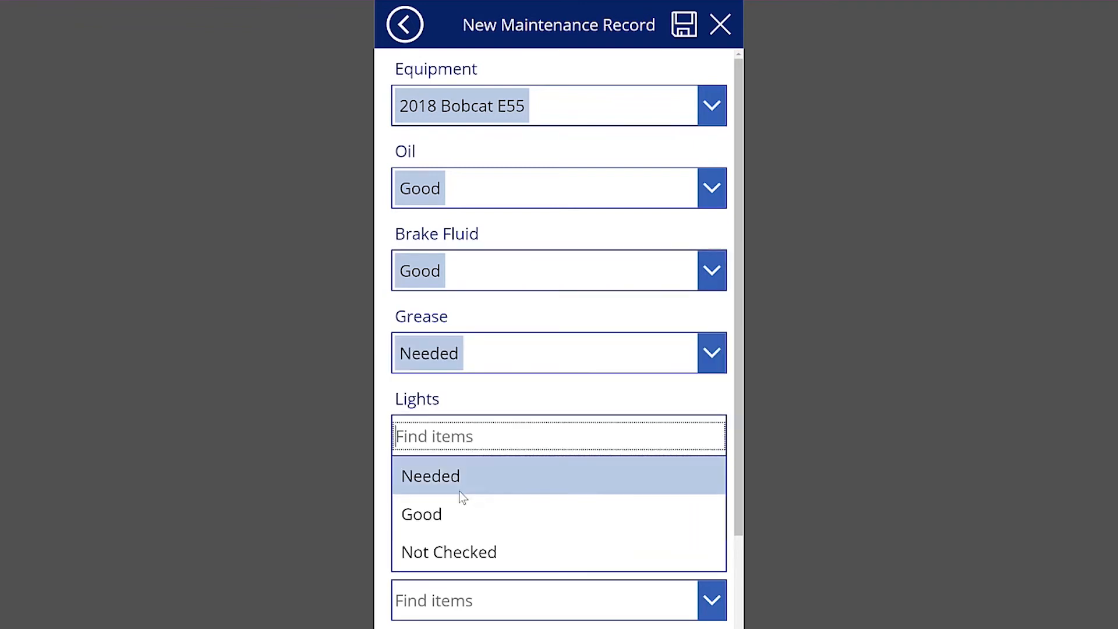
left_click(460, 551)
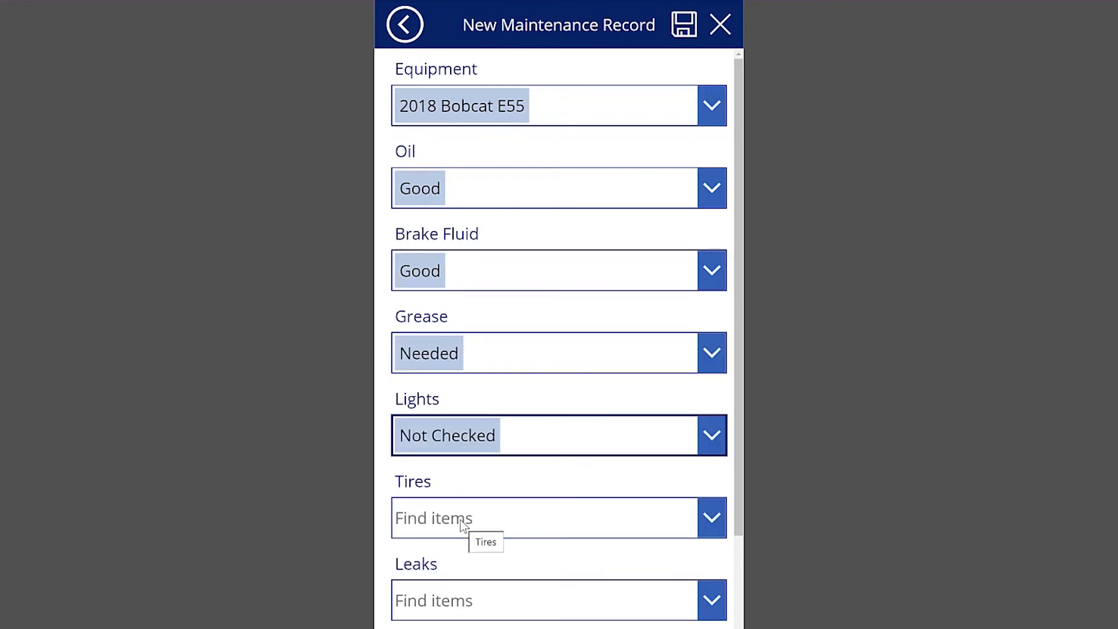
left_click(460, 519)
left_click(442, 487)
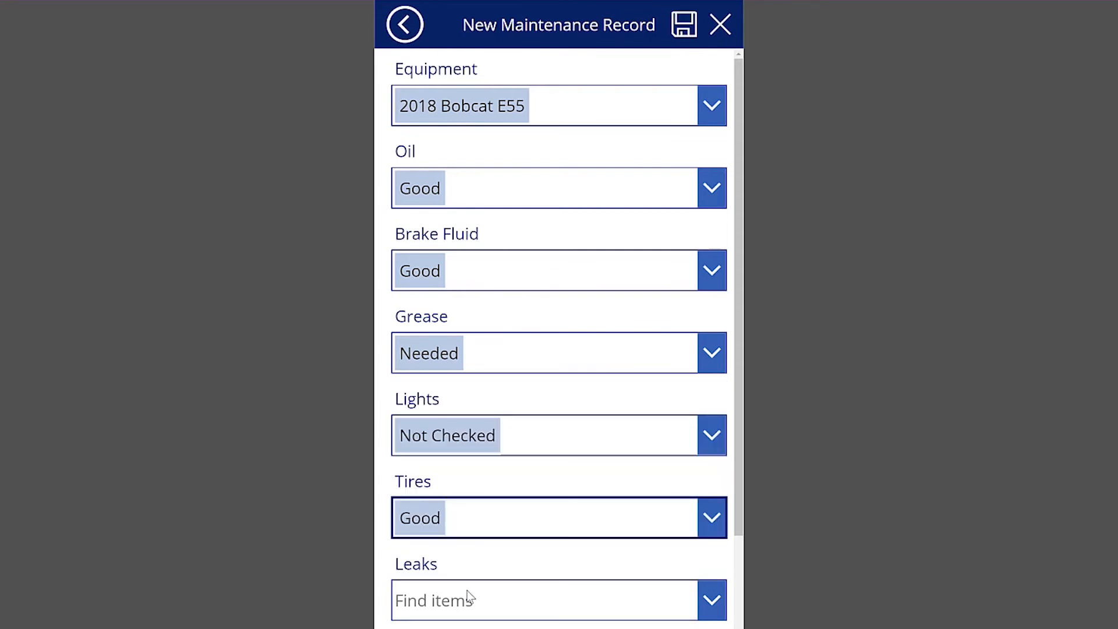
left_click(685, 37)
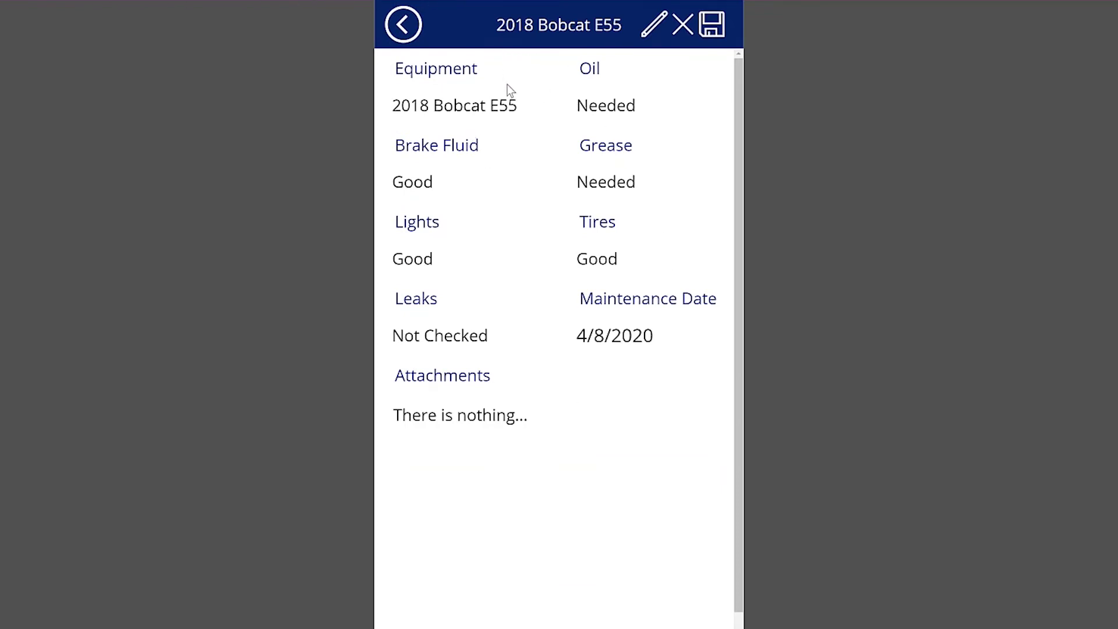
Start a new maintenance request from the 2018 Bobcat E55's list of maintenance requests.
left_click(406, 34)
left_click(406, 34)
left_click(405, 34)
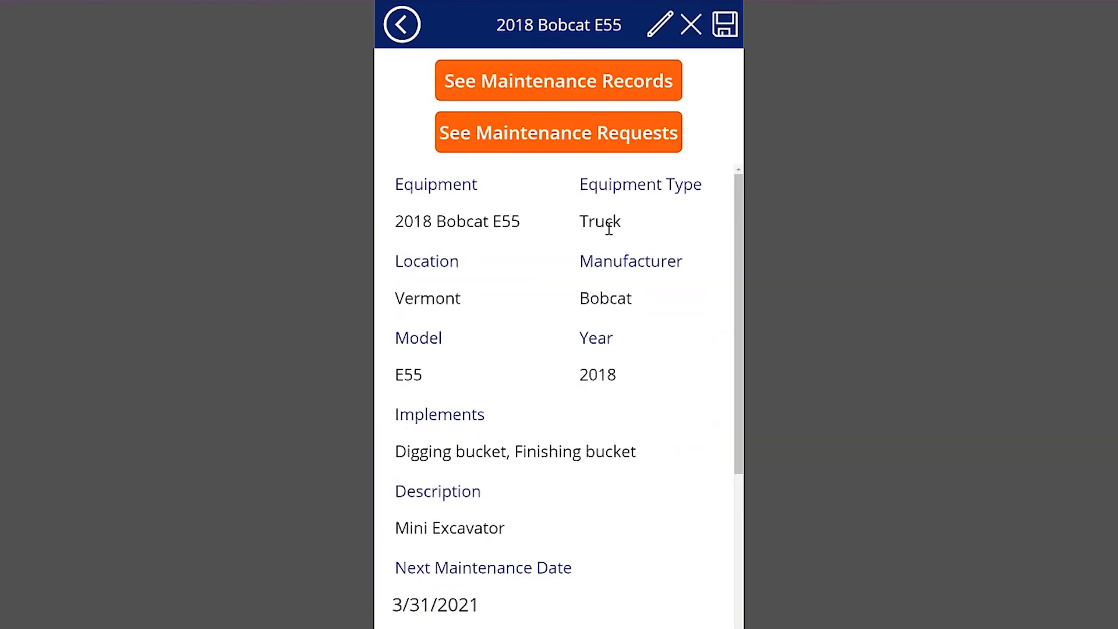
left_click(535, 150)
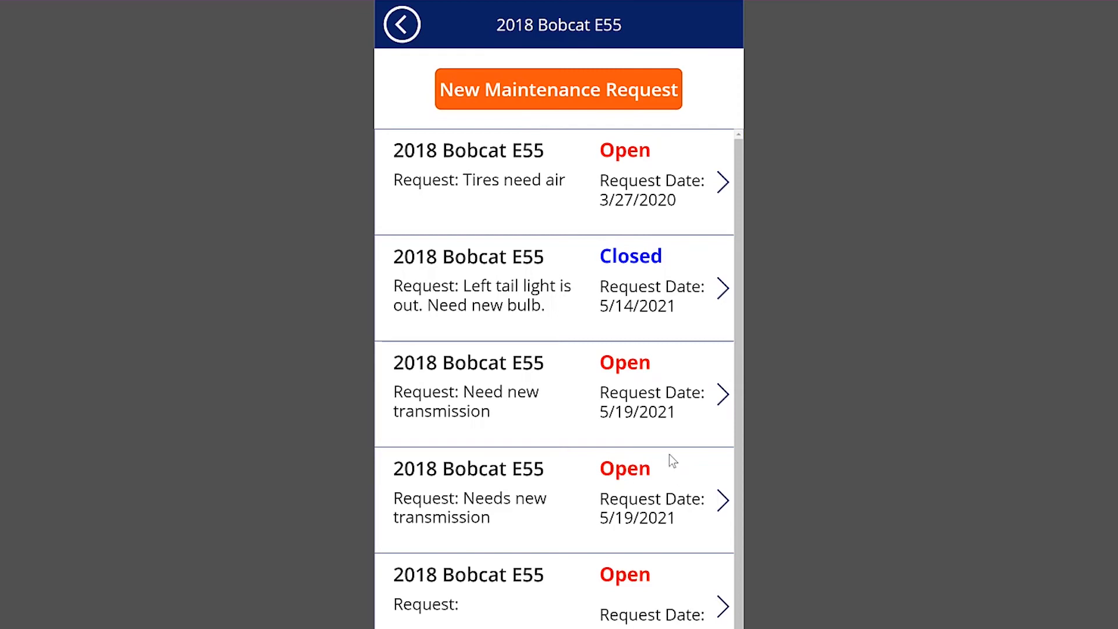
left_click(555, 105)
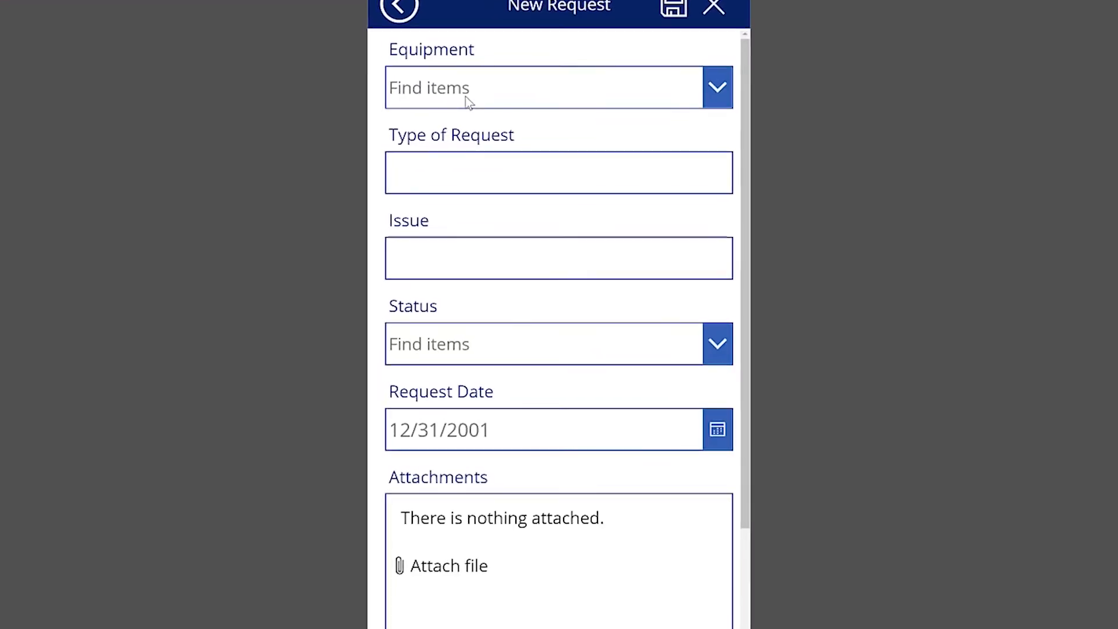
left_click(437, 0)
left_click(437, 70)
left_click(460, 72)
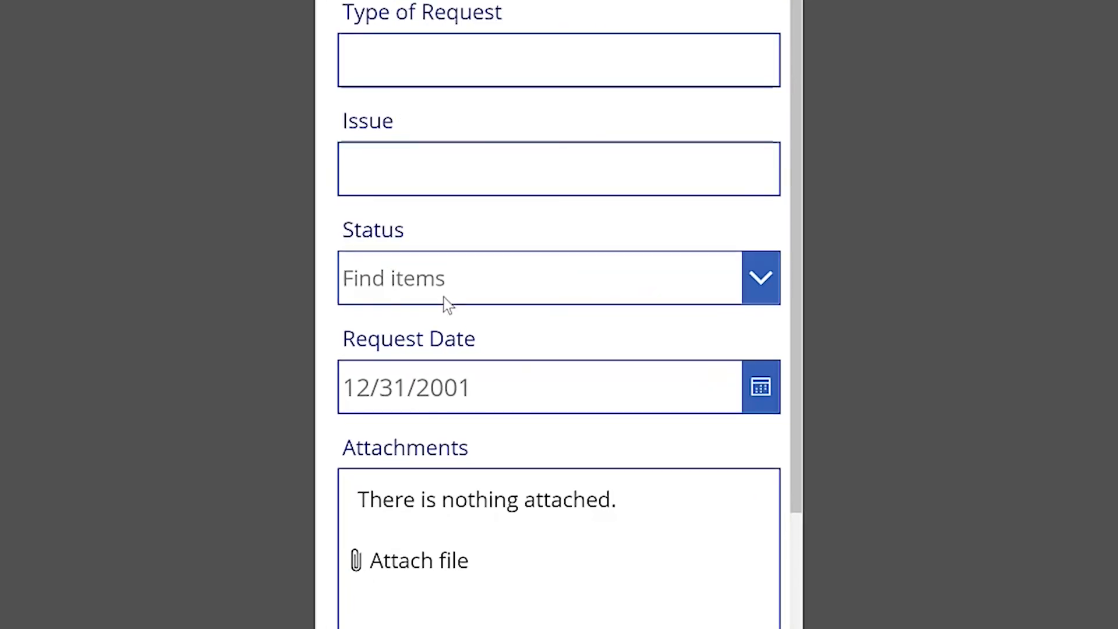